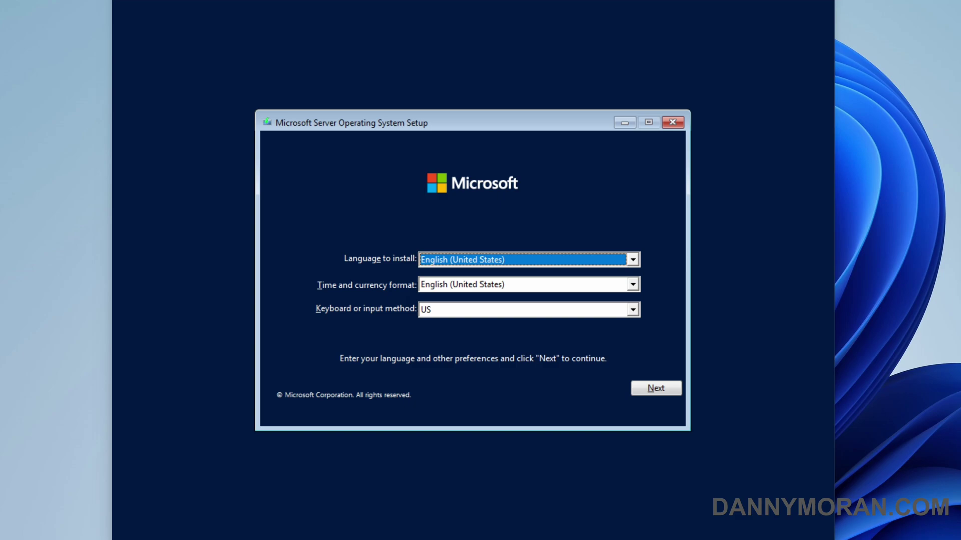
- Choose English (United Kingdom) as the time and currency format and move past the language page
{"action": "left_click", "coordinate": [633, 285]}
{"action": "left_click", "coordinate": [633, 299]}
{"action": "key", "text": "Up"}
{"action": "key", "text": "Return"}
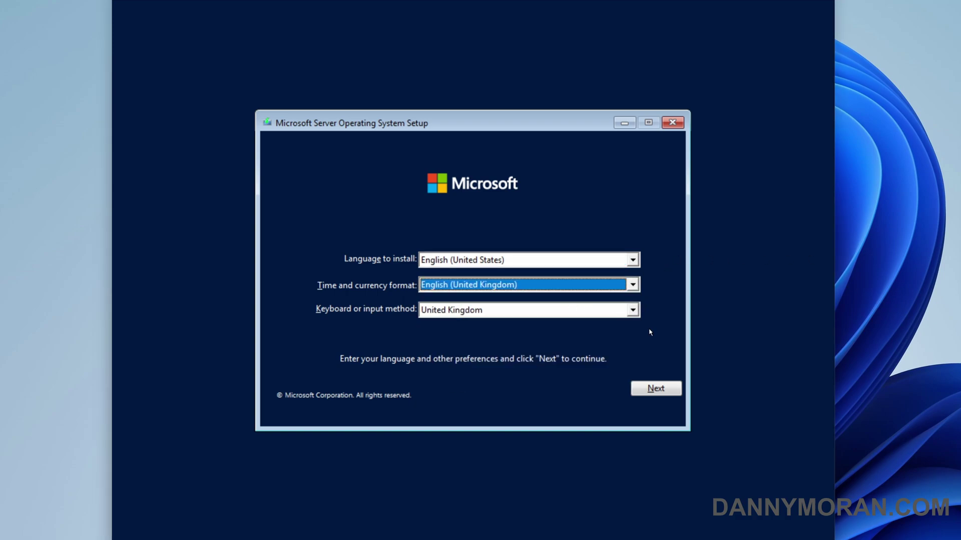
{"action": "left_click", "coordinate": [662, 393]}
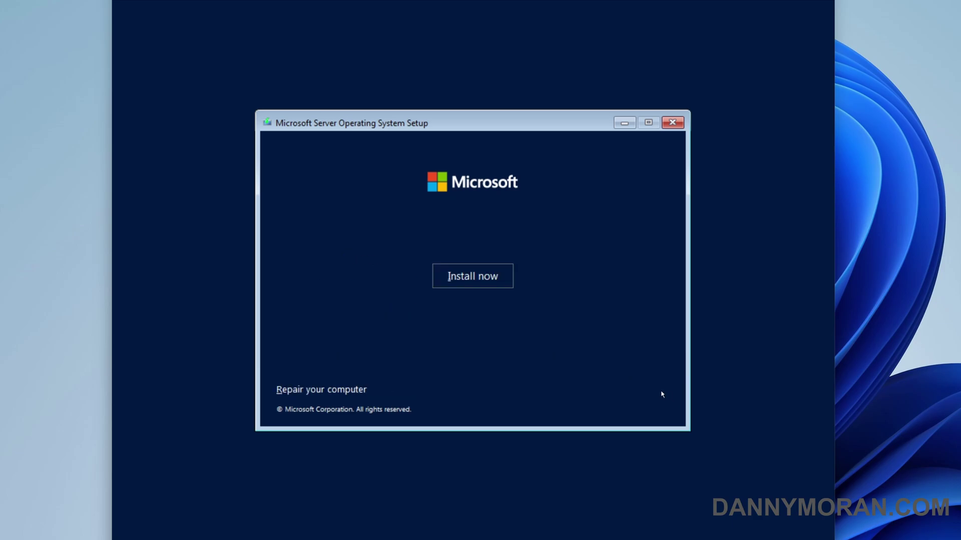
- Start the installation and pick Windows Server 2022 Datacenter Evaluation without Desktop Experience
{"action": "left_click", "coordinate": [473, 285]}
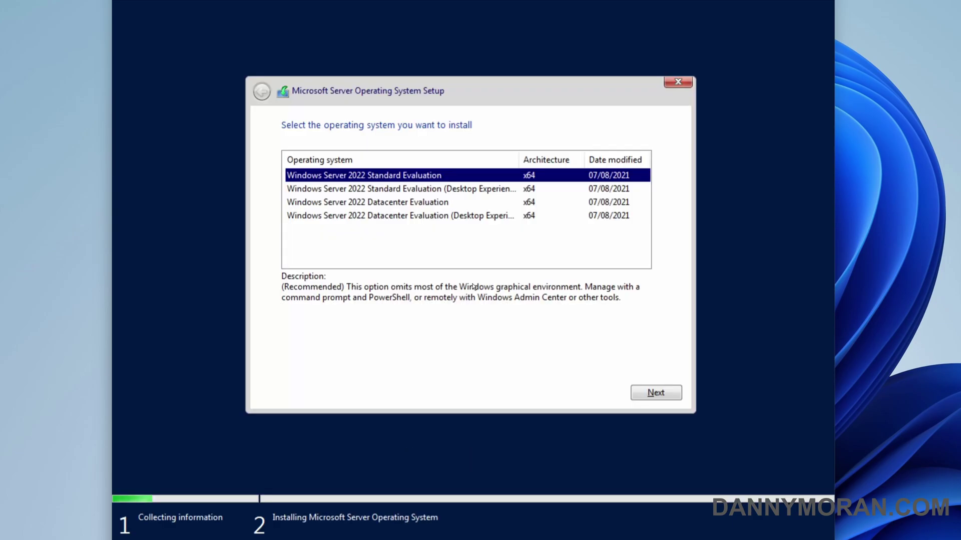
{"action": "left_click_drag", "start_coordinate": [519, 158], "coordinate": [575, 157]}
{"action": "left_click", "coordinate": [450, 205]}
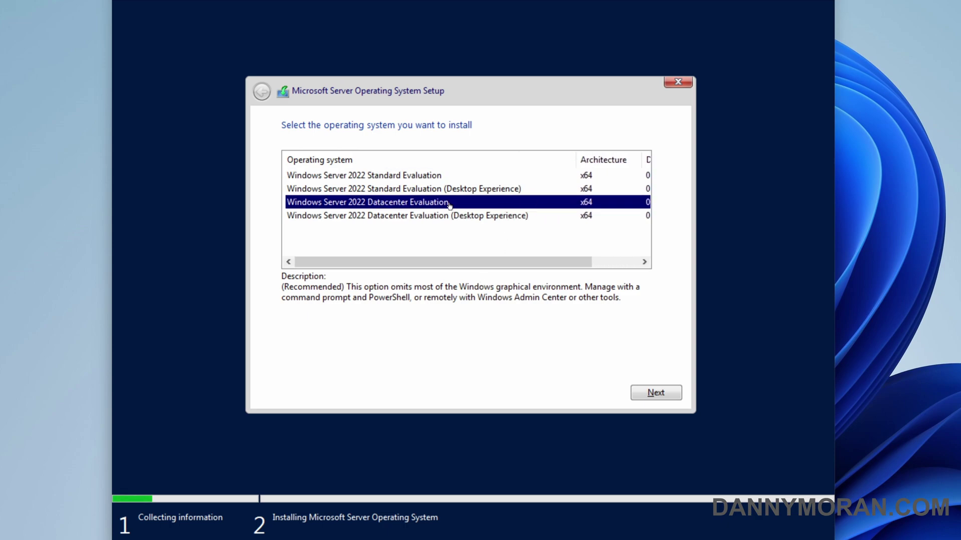
{"action": "left_click", "coordinate": [426, 178]}
{"action": "left_click", "coordinate": [415, 205]}
{"action": "left_click", "coordinate": [655, 393]}
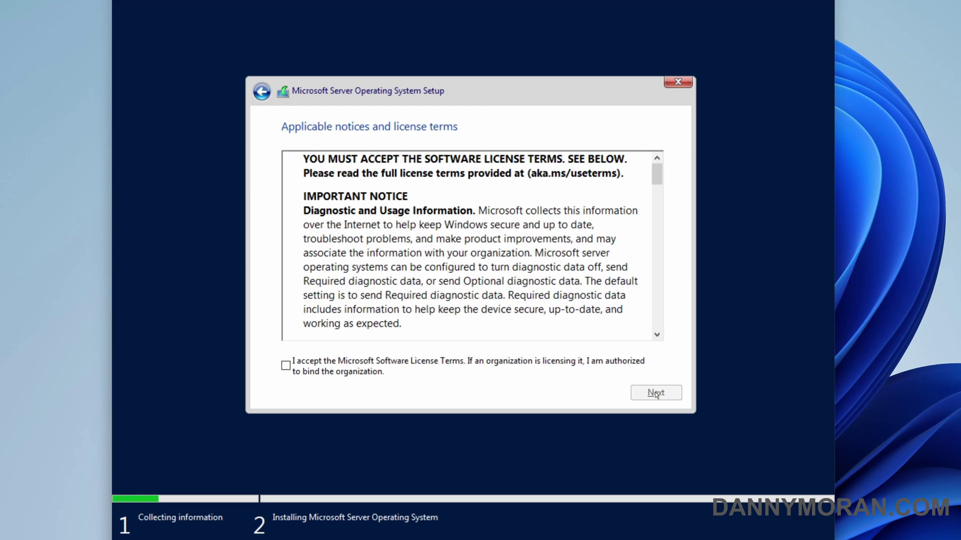
- Accept the license terms and run a Custom install onto Drive 0's unallocated space
{"action": "left_click", "coordinate": [372, 364]}
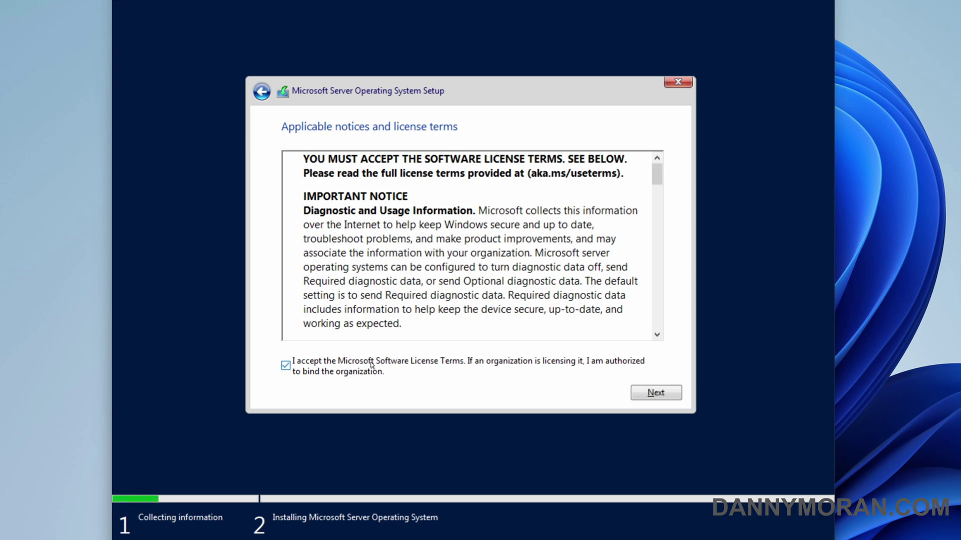
{"action": "left_click", "coordinate": [656, 392]}
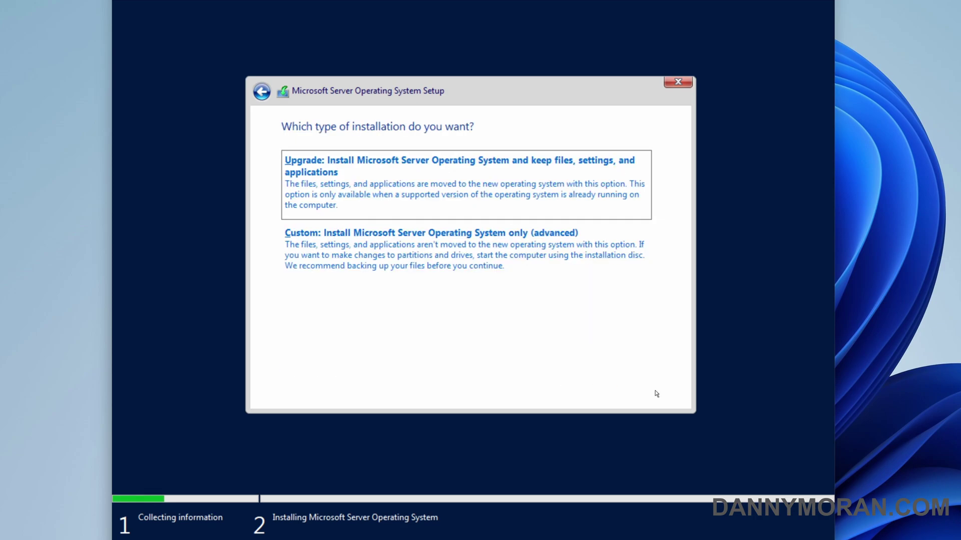
{"action": "left_click", "coordinate": [434, 265]}
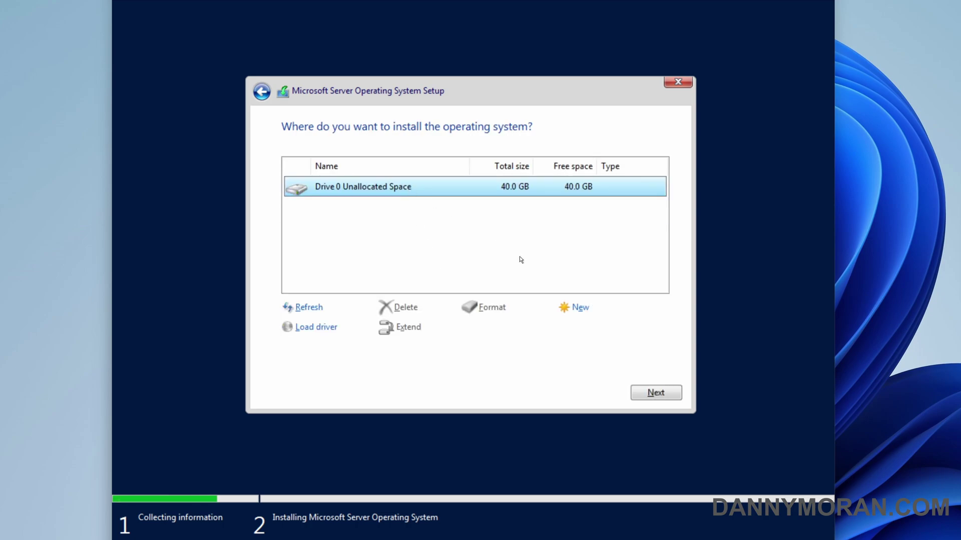
{"action": "left_click", "coordinate": [651, 392]}
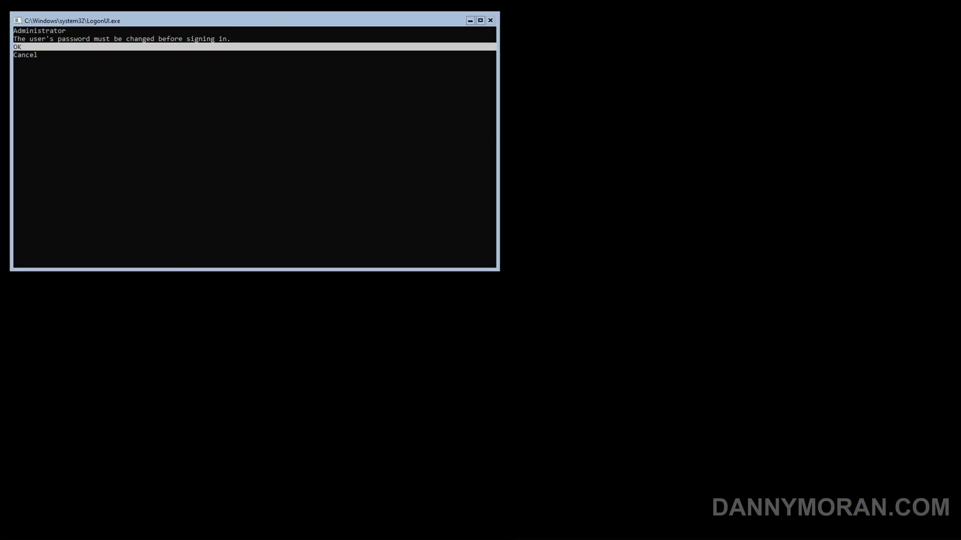
- Acknowledge that the Administrator password must be changed before signing in
{"action": "key", "text": "Down"}
{"action": "key", "text": "Up"}
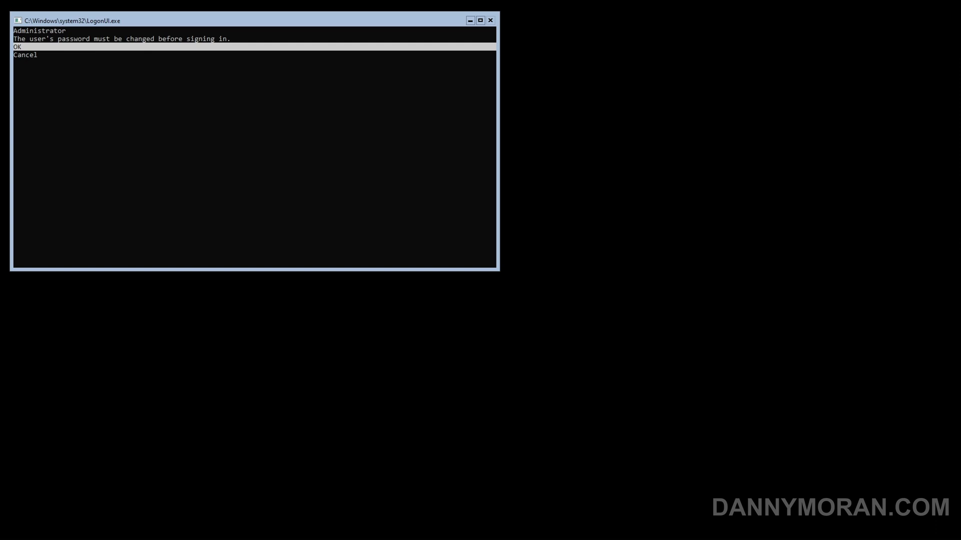
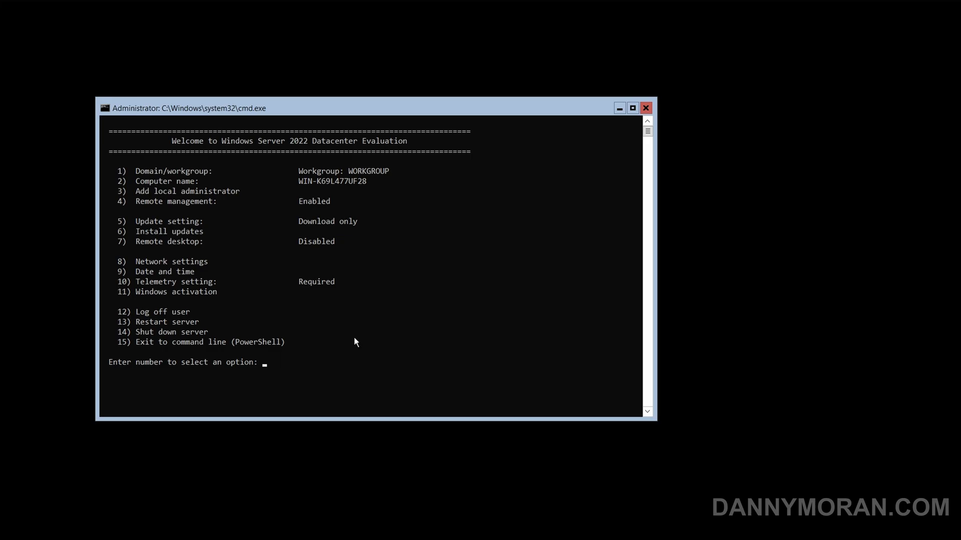
- Change the computer name to DC01-CORE using SConfig option 2
{"action": "left_click", "coordinate": [330, 360]}
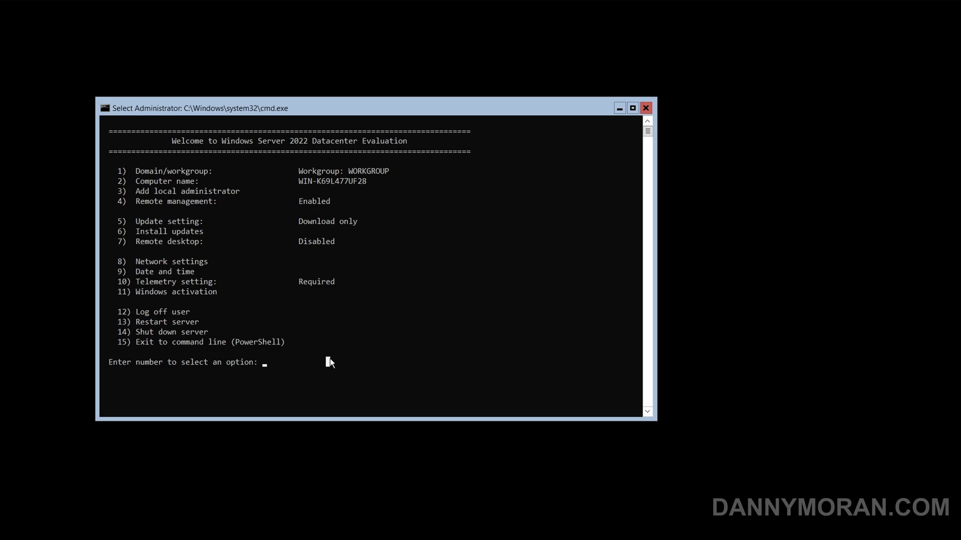
{"action": "type", "text": "2"}
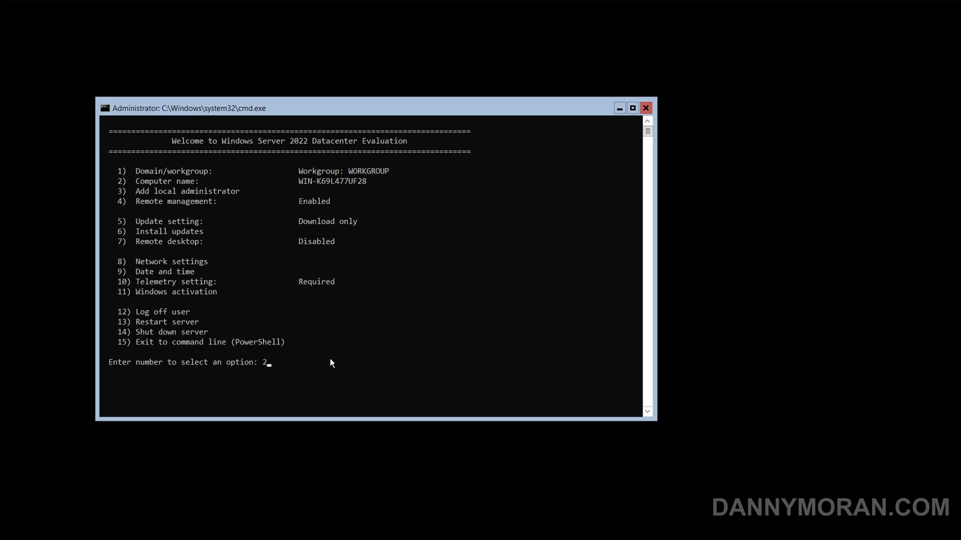
{"action": "key", "text": "Return"}
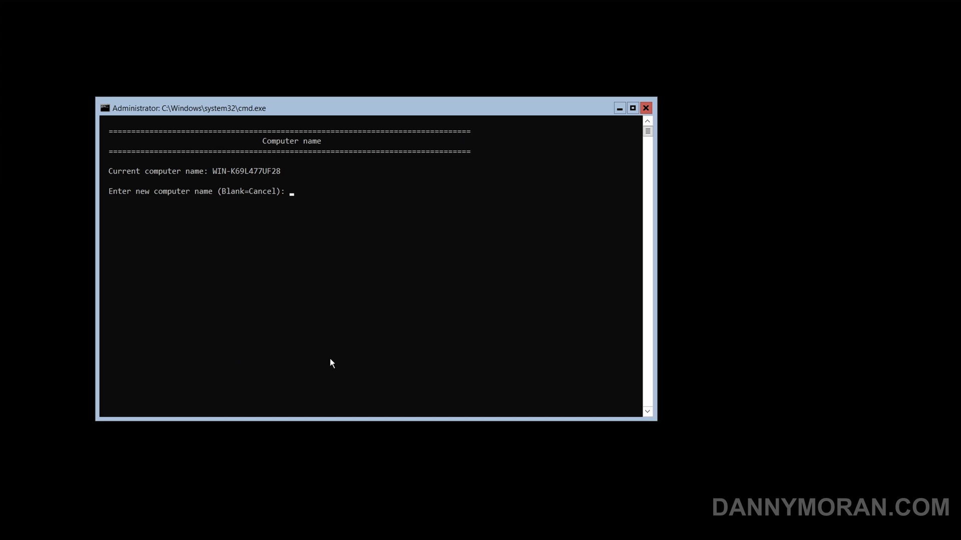
{"action": "type", "text": "DC01-CORE"}
{"action": "key", "text": "Return"}
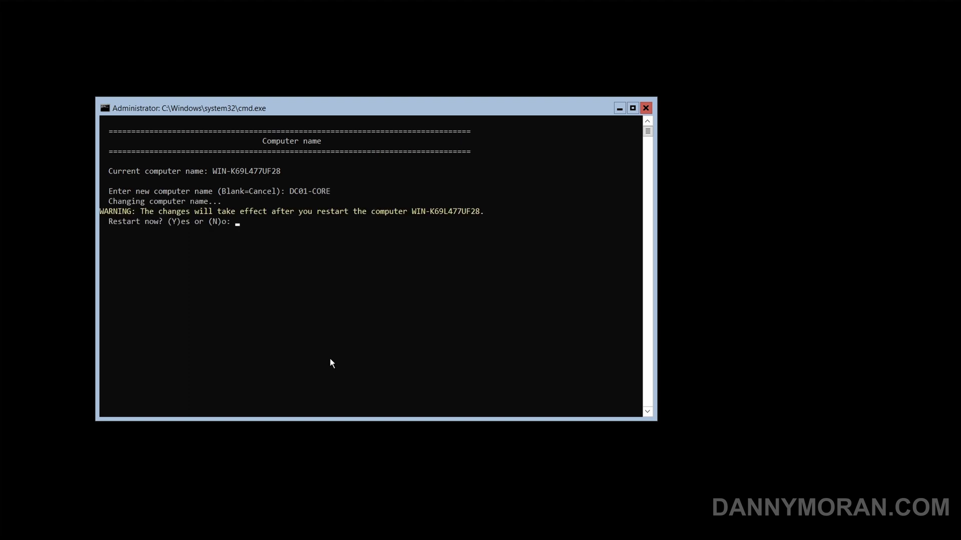
- Decline the restart and set the time zone to (UTC+00:00) Dublin, Edinburgh, Lisbon, London
{"action": "type", "text": "n"}
{"action": "key", "text": "Return"}
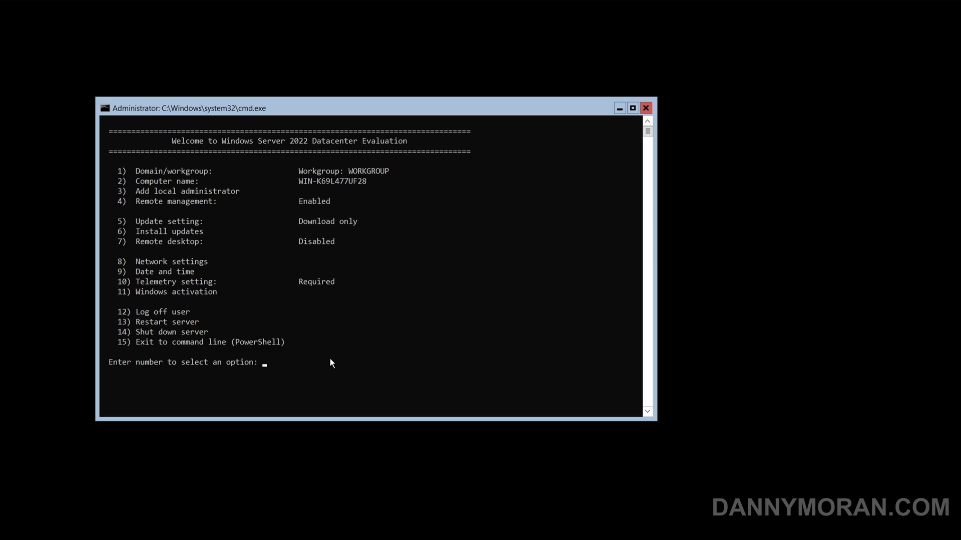
{"action": "type", "text": "9"}
{"action": "key", "text": "Return"}
{"action": "left_click", "coordinate": [322, 304]}
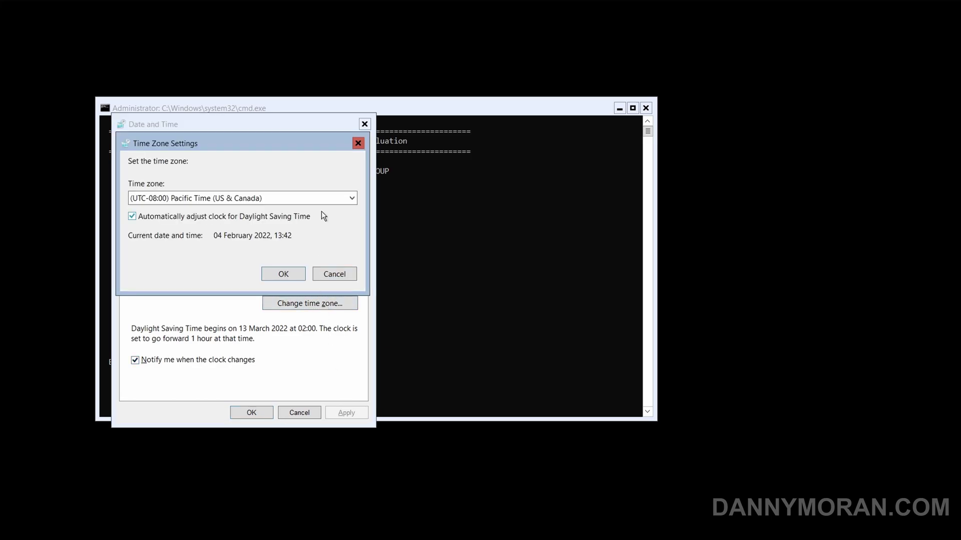
{"action": "left_click", "coordinate": [352, 198]}
{"action": "scroll", "coordinate": [273, 310], "scroll_direction": "down", "scroll_amount": 3}
{"action": "scroll", "coordinate": [215, 416], "scroll_direction": "down", "scroll_amount": 2}
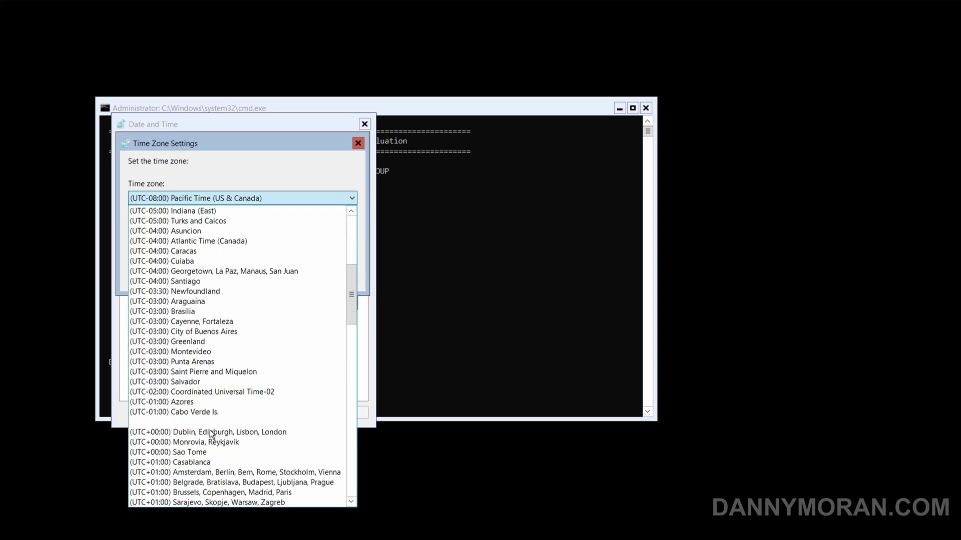
{"action": "left_click", "coordinate": [223, 431]}
{"action": "left_click", "coordinate": [283, 274]}
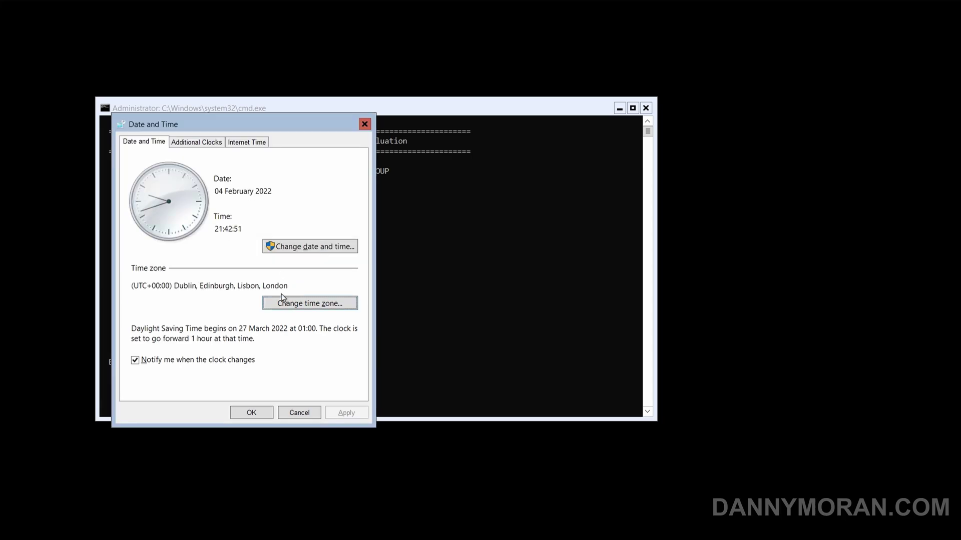
{"action": "left_click", "coordinate": [252, 413]}
{"action": "left_click", "coordinate": [262, 311]}
- Switch network adapter 1 to static IP addressing
{"action": "type", "text": "8"}
{"action": "key", "text": "Return"}
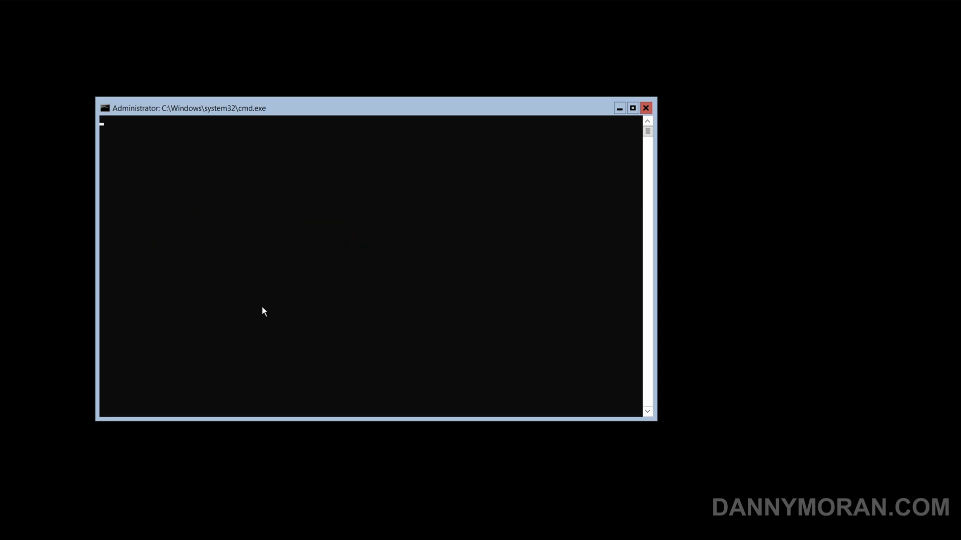
{"action": "type", "text": "1"}
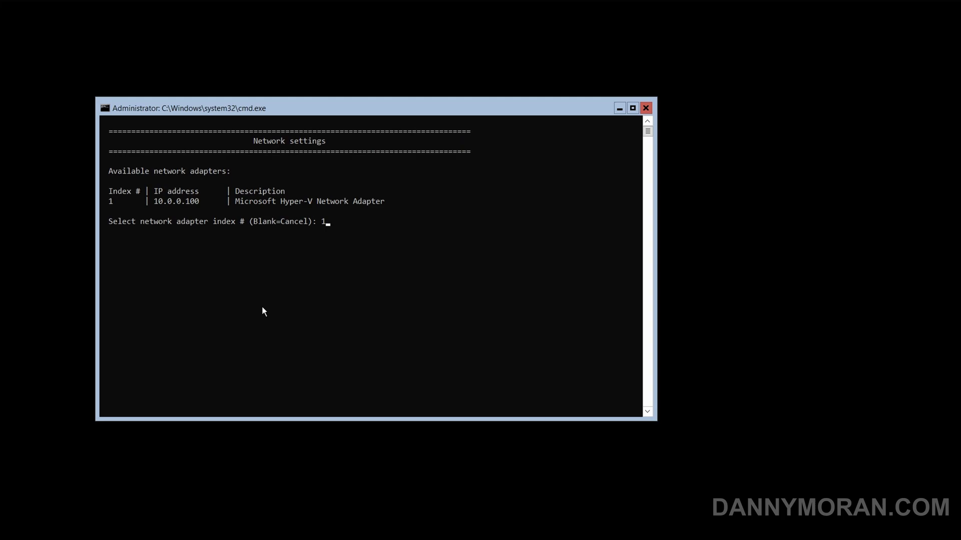
{"action": "key", "text": "Return"}
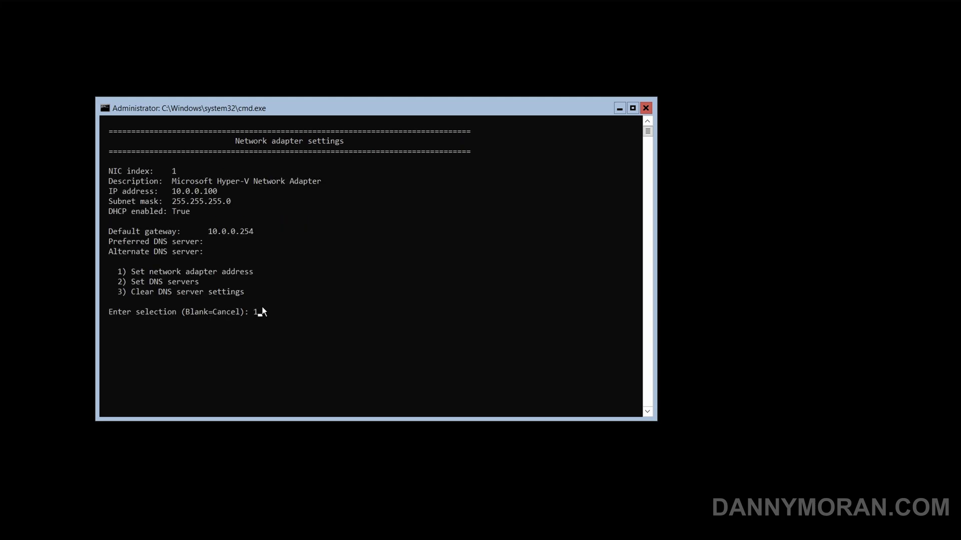
{"action": "key", "text": "Return"}
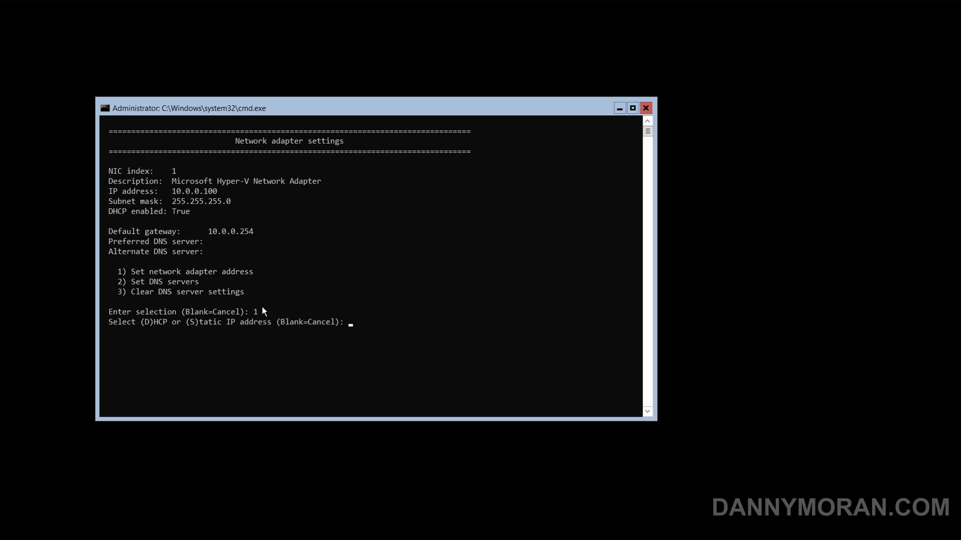
{"action": "type", "text": "s"}
{"action": "key", "text": "Return"}
- Enter IP 10.0.0.2, subnet mask 255.255.255.0 and gateway 10.0.0.254
{"action": "type", "text": "10.0.0.2"}
{"action": "key", "text": "Return"}
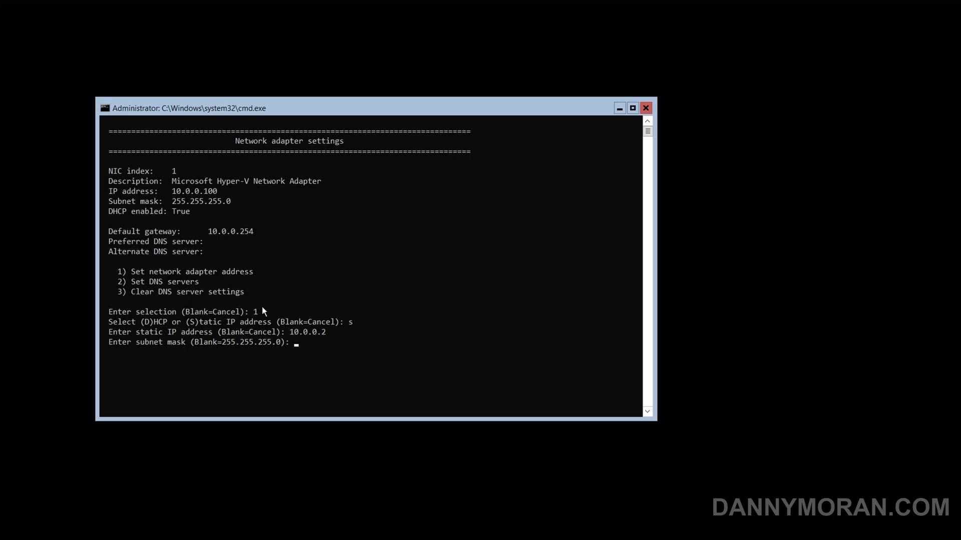
{"action": "type", "text": "255.255.255.0"}
{"action": "key", "text": "Return"}
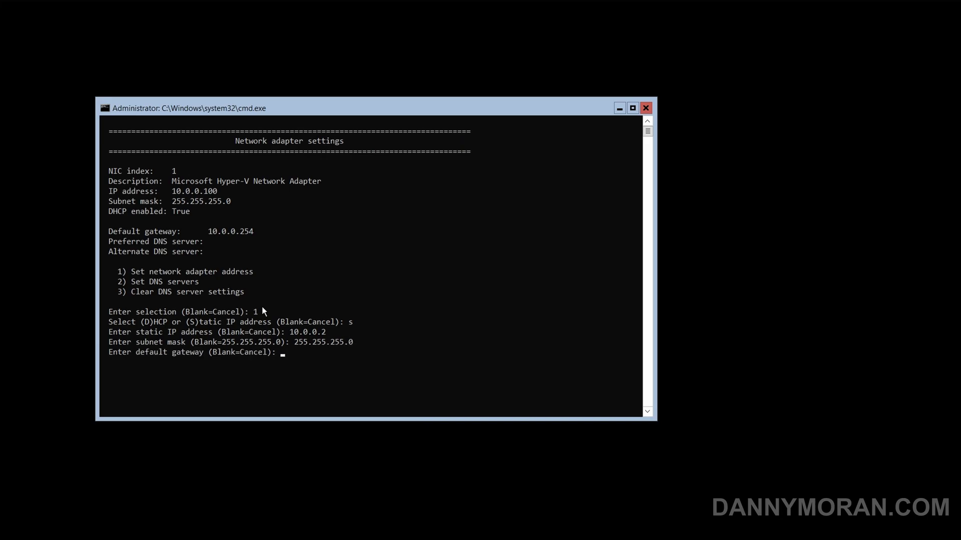
{"action": "type", "text": "10.0.0.254"}
{"action": "key", "text": "Return"}
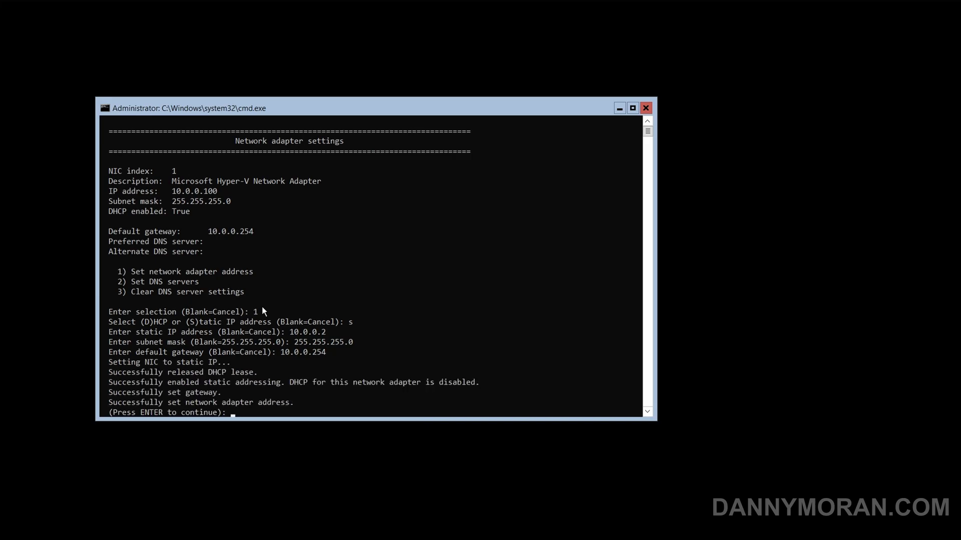
- Assign preferred DNS server 10.0.0.1 to adapter 1, leaving the alternate DNS blank
{"action": "key", "text": "Return"}
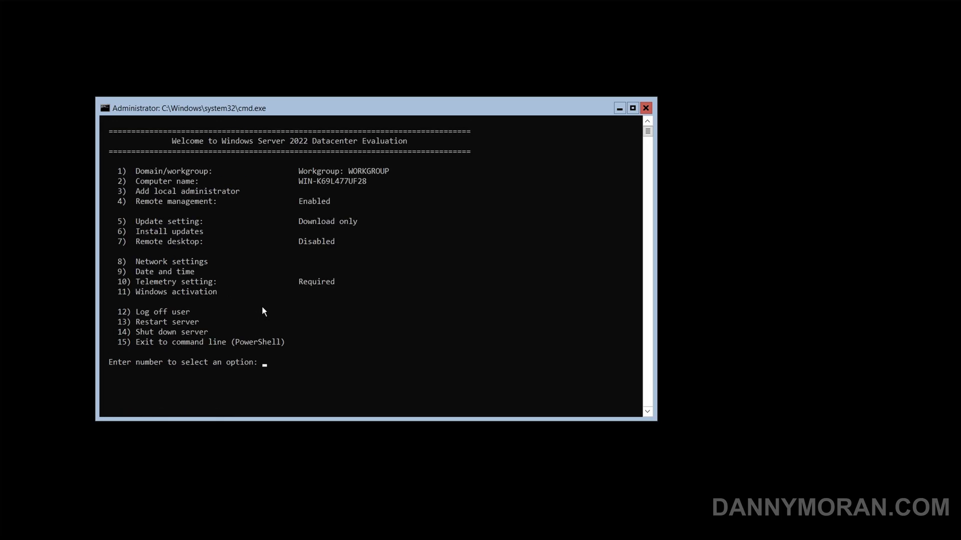
{"action": "type", "text": "8"}
{"action": "key", "text": "Return"}
{"action": "type", "text": "1"}
{"action": "key", "text": "Return"}
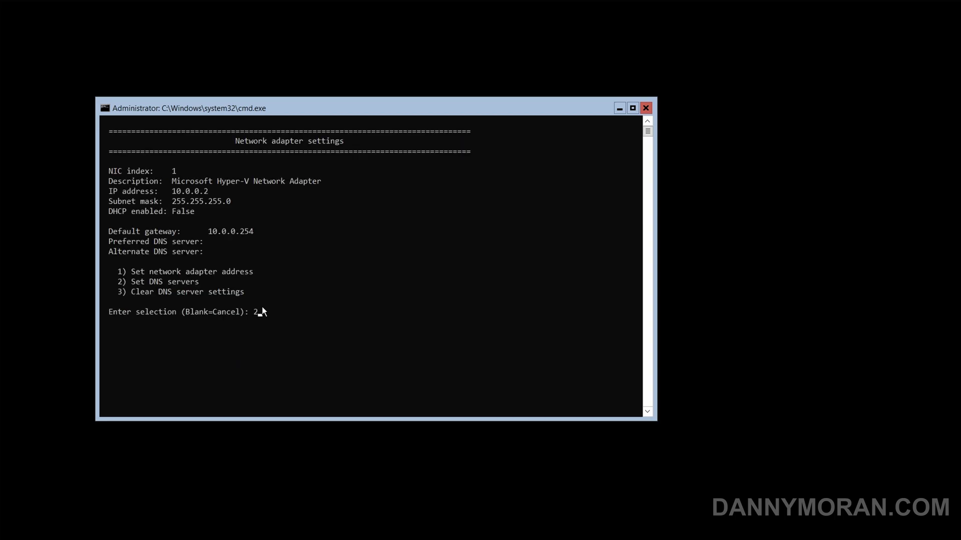
{"action": "key", "text": "Return"}
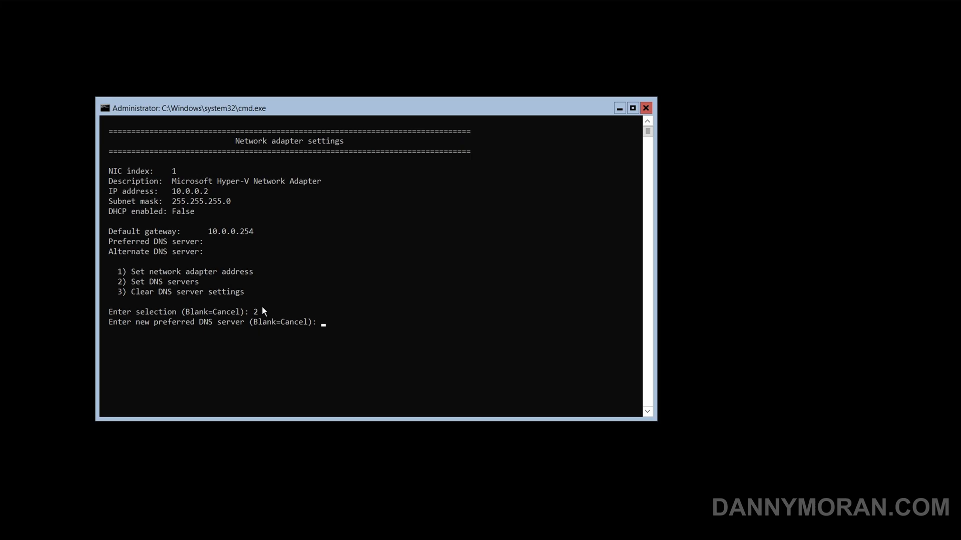
{"action": "type", "text": "10.0.0.1"}
{"action": "key", "text": "Return"}
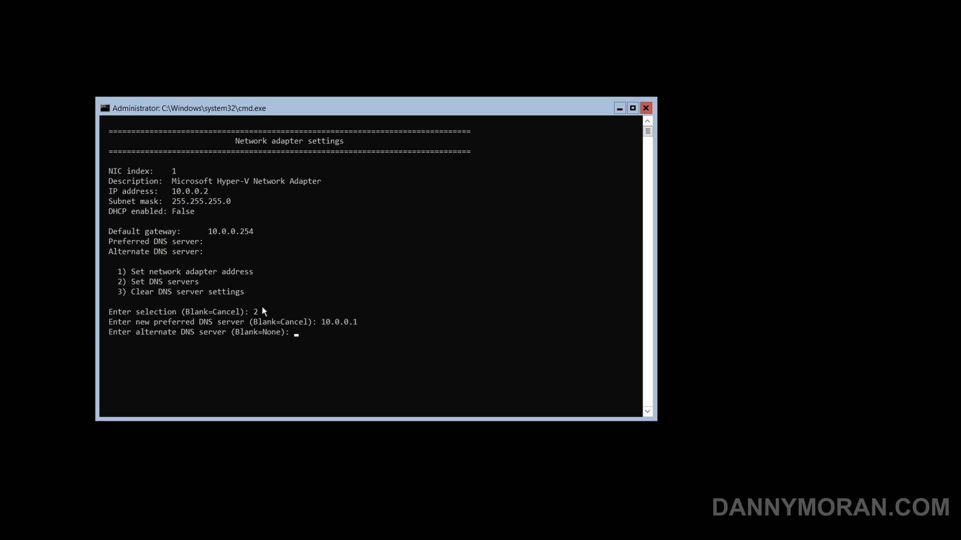
{"action": "key", "text": "Return"}
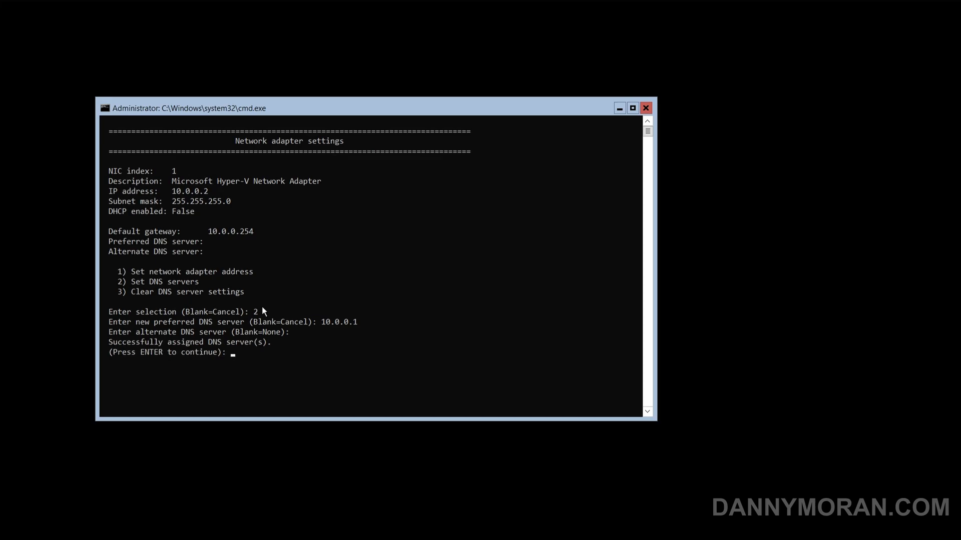
{"action": "key", "text": "Return"}
{"action": "left_click", "coordinate": [586, 310]}
- Restart the server with option 13 and reconnect to the virtual machine
{"action": "type", "text": "13"}
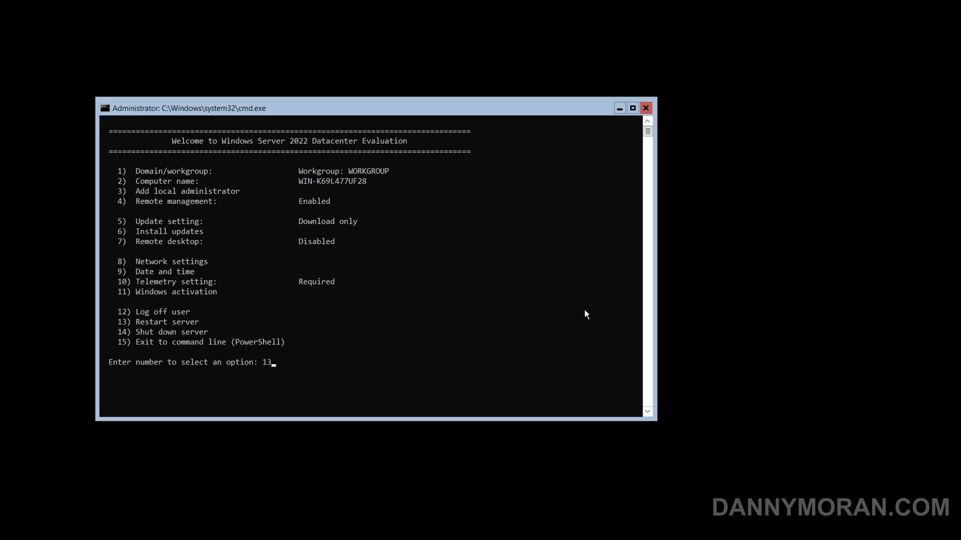
{"action": "key", "text": "Return"}
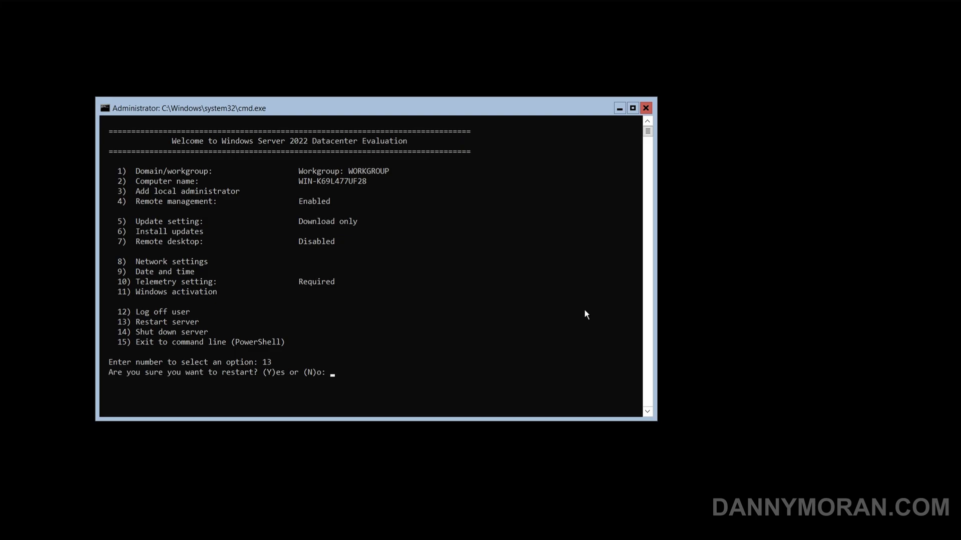
{"action": "type", "text": "y"}
{"action": "key", "text": "Return"}
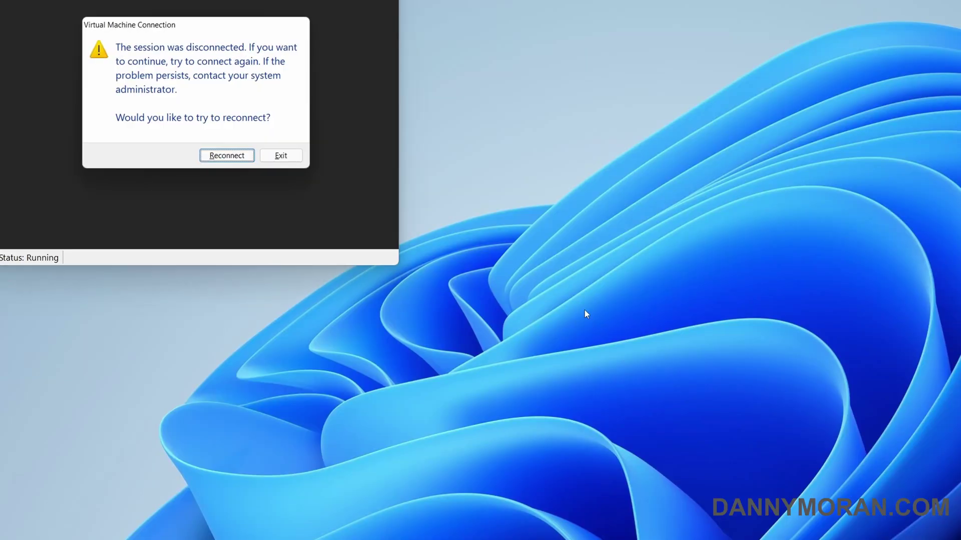
{"action": "left_click", "coordinate": [227, 156]}
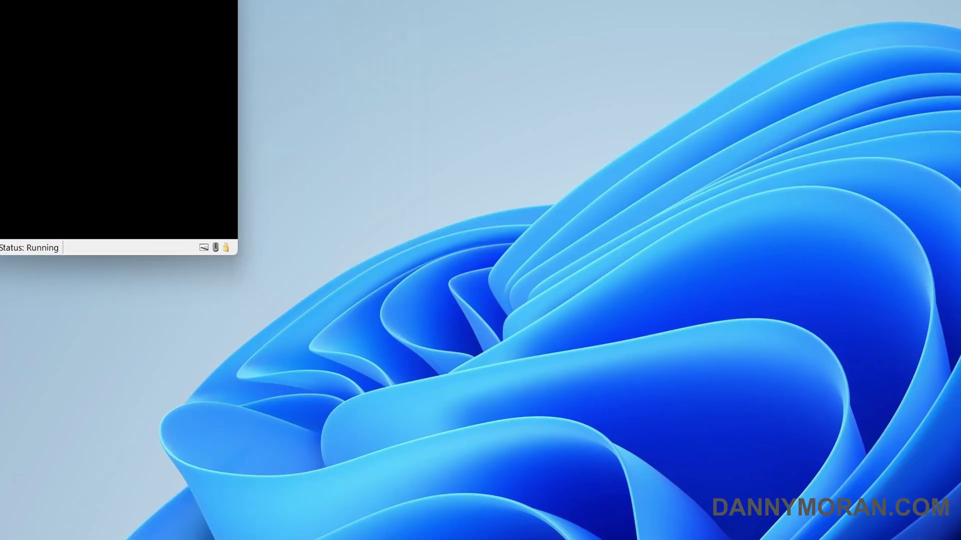